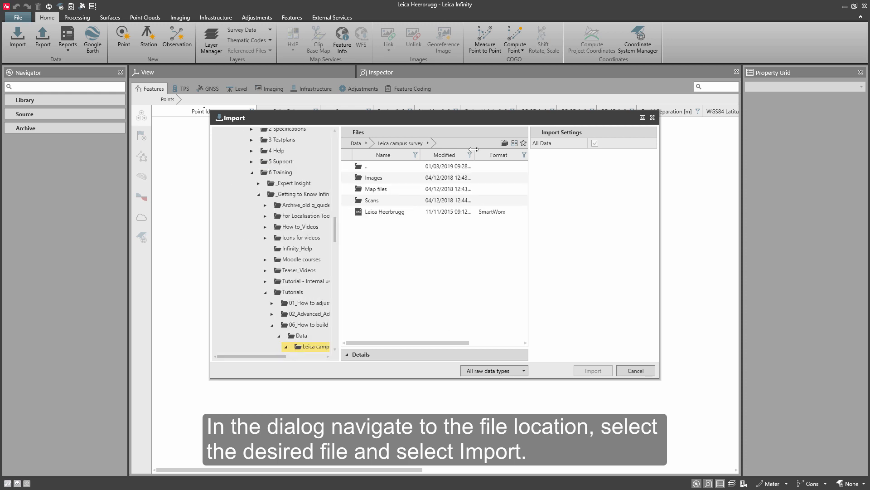
Import the Leica Heerbrugg SmartWorx job and display its coded points and lines in the graphical view
click(461, 212)
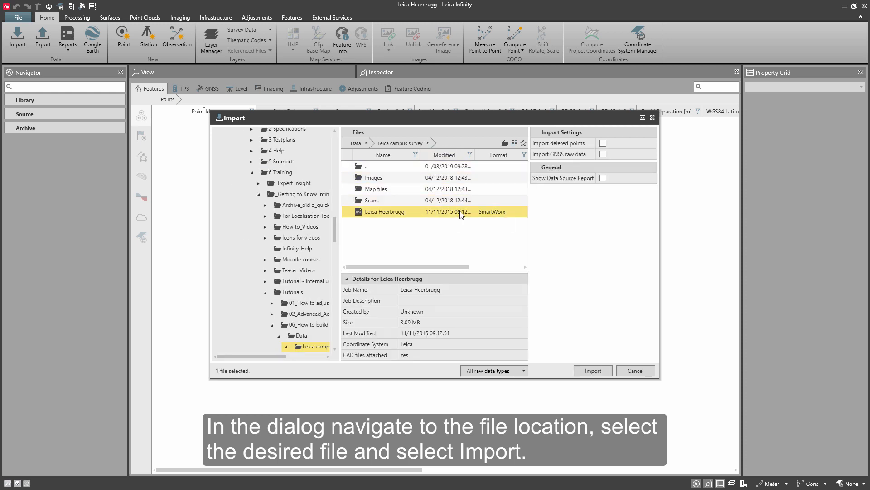
click(577, 370)
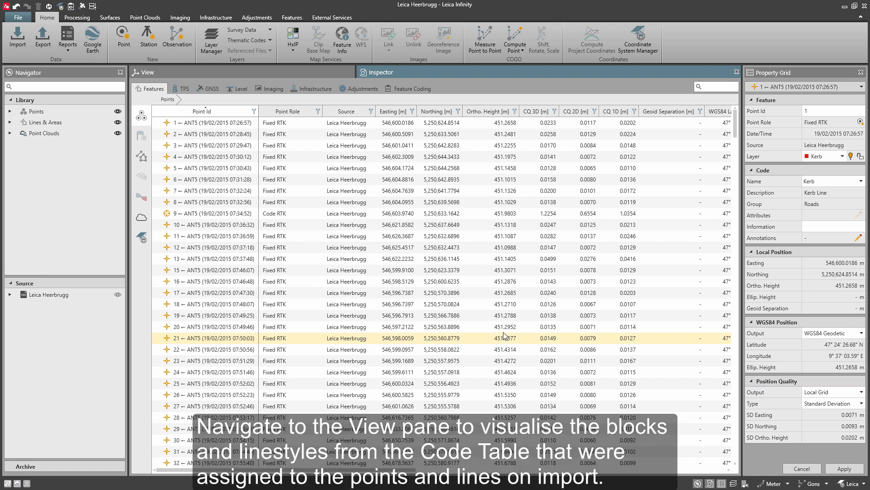
click(305, 71)
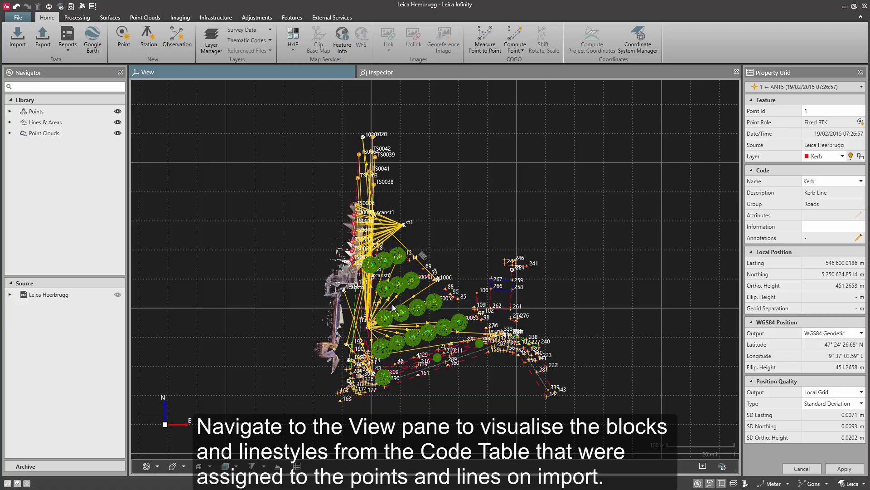
scroll(394, 331, up, 8)
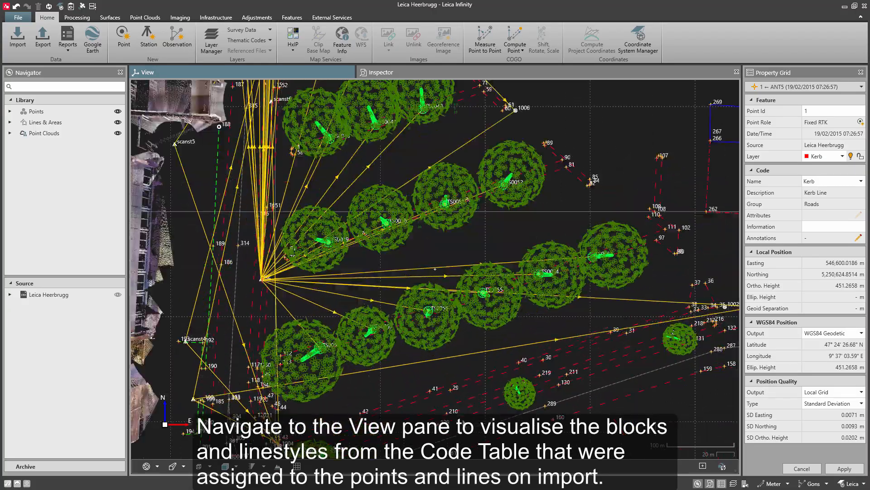
drag(464, 423, 495, 371)
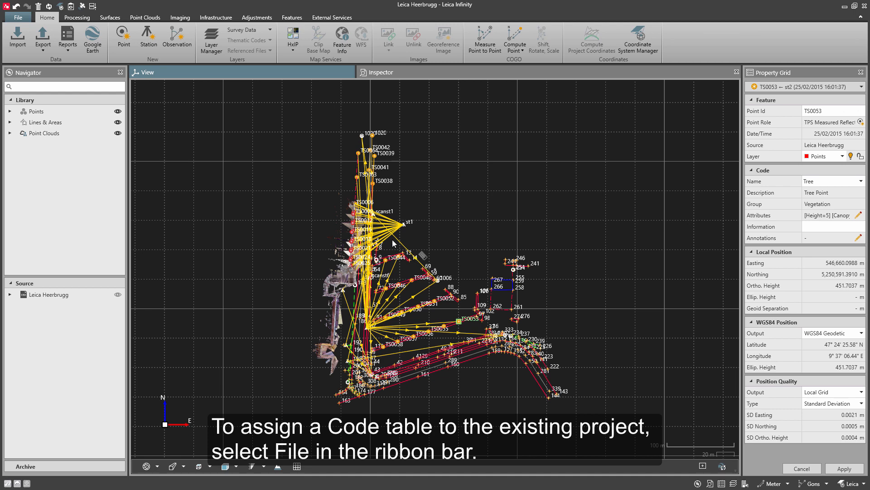
Assign the Leica CT code table to the project in its information settings and view the styled features in 3D
click(19, 19)
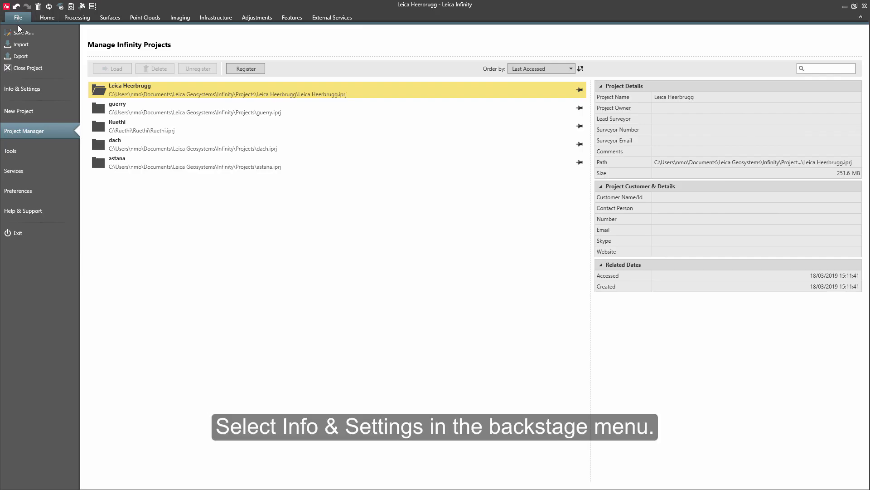
click(18, 89)
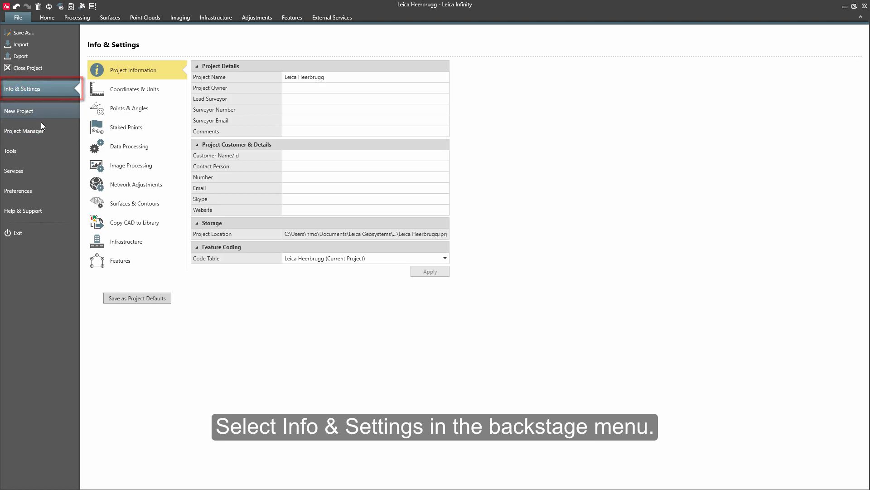
click(300, 259)
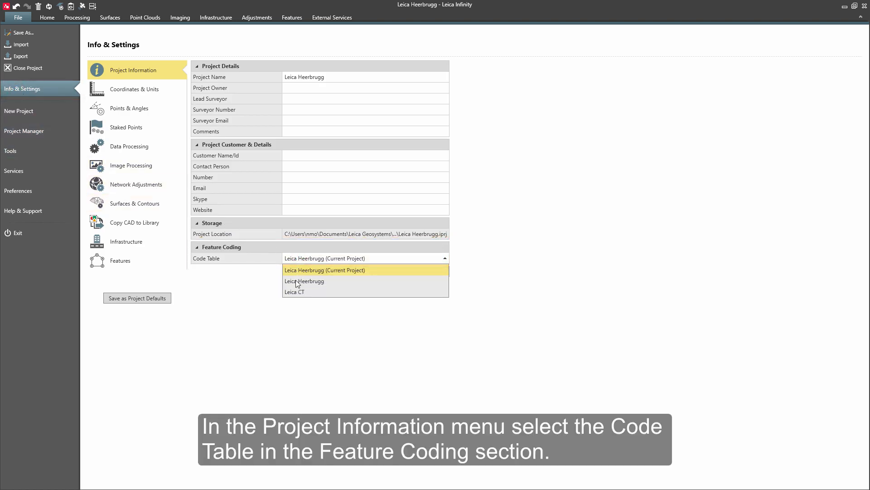
click(295, 293)
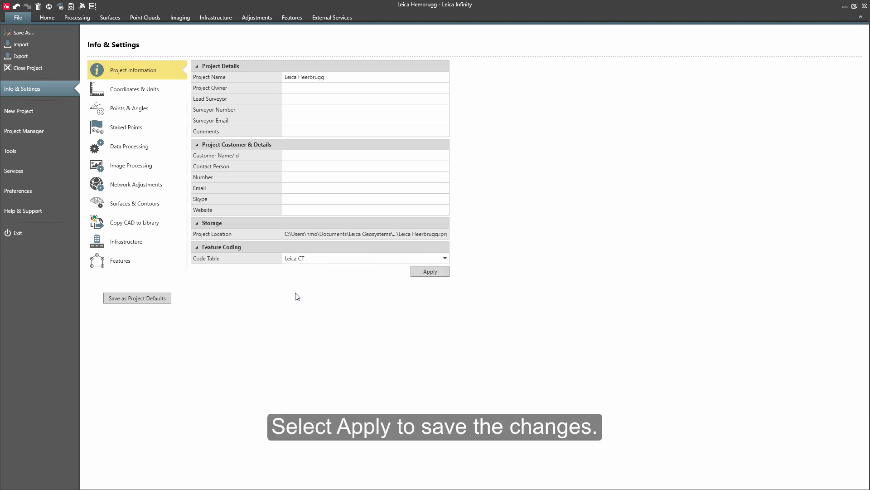
click(433, 272)
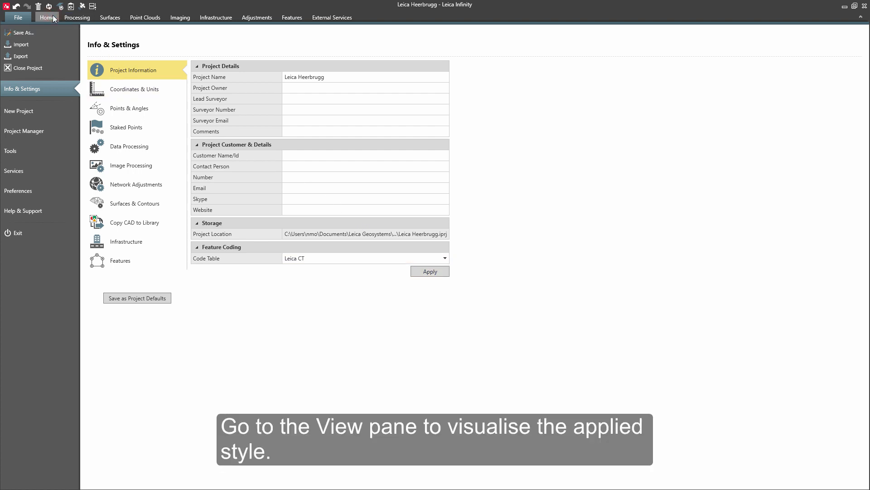
click(53, 16)
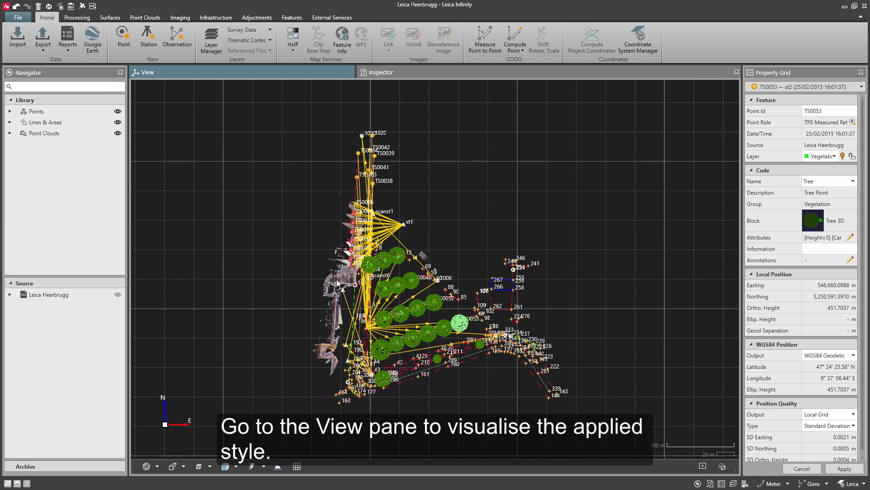
scroll(419, 368, up, 5)
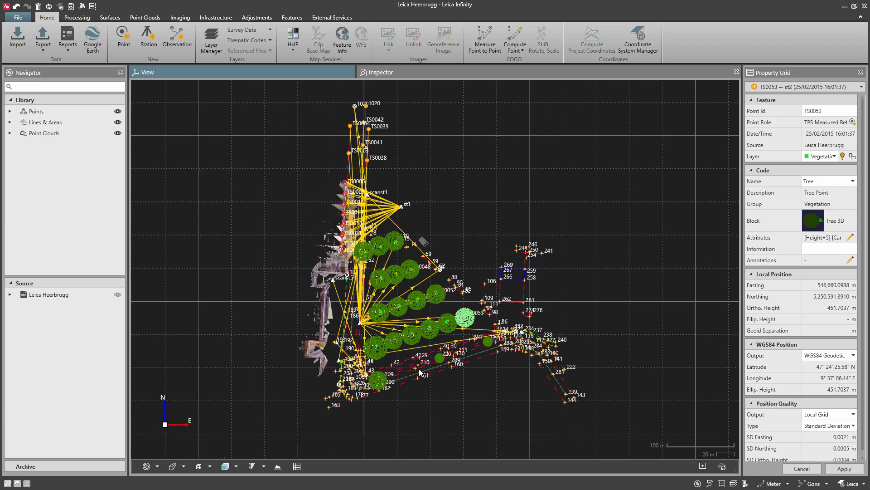
drag(421, 391, 426, 297)
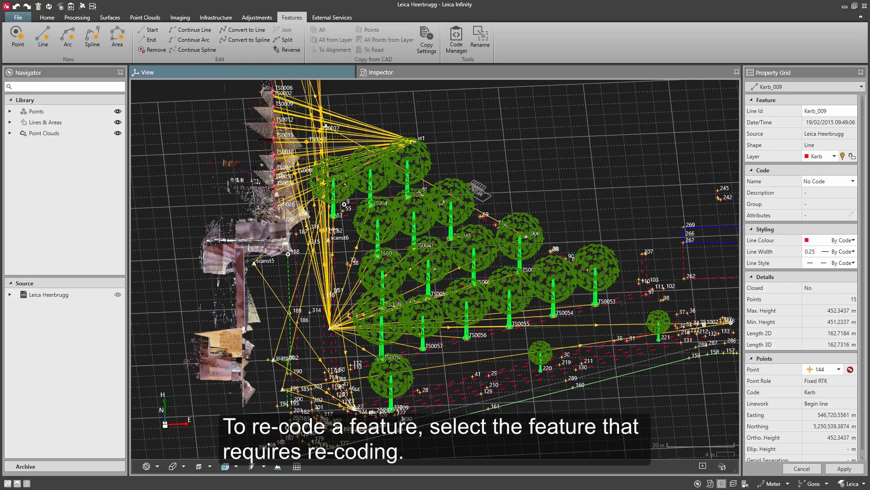
Re-code tree point 330 as Lamp post and apply the change
scroll(402, 416, up, 9)
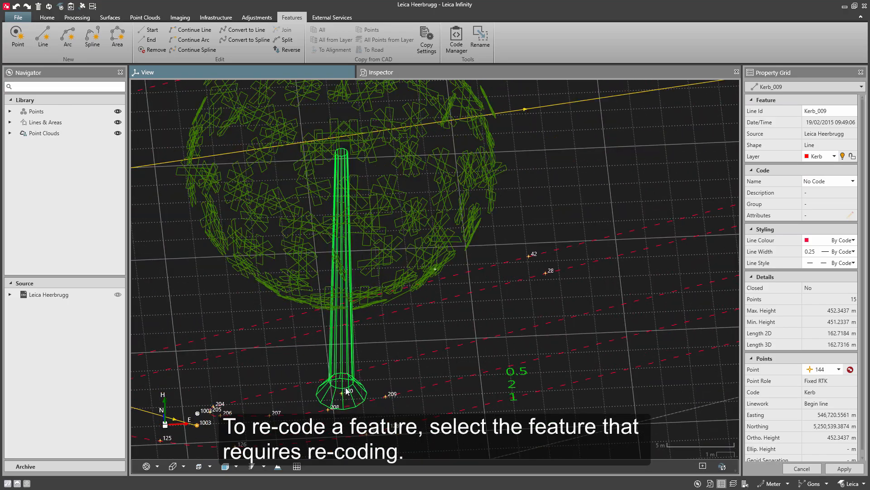
click(345, 388)
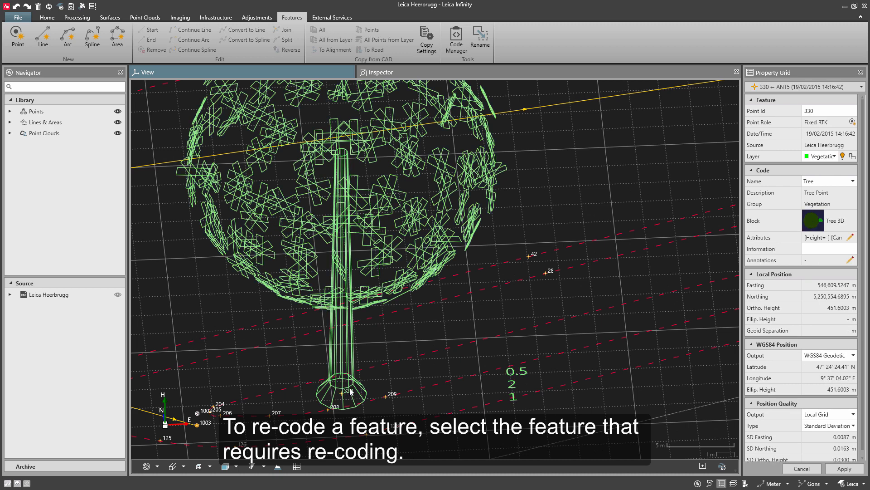
click(853, 181)
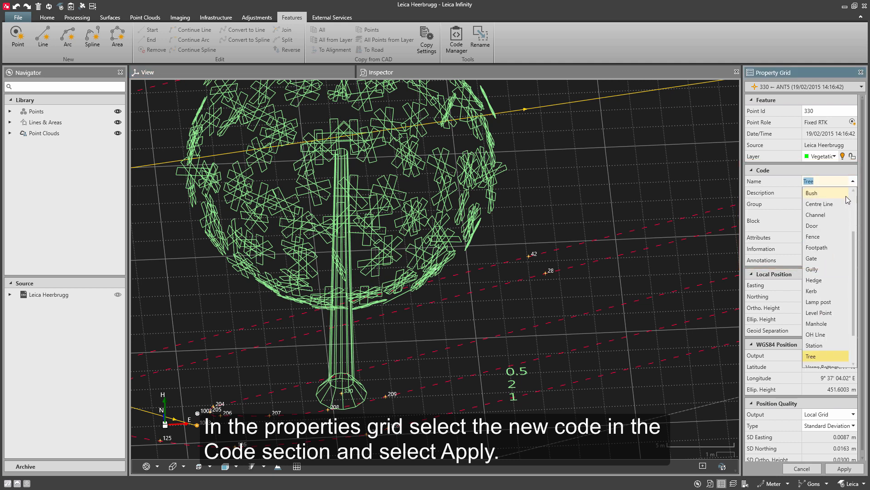
click(828, 301)
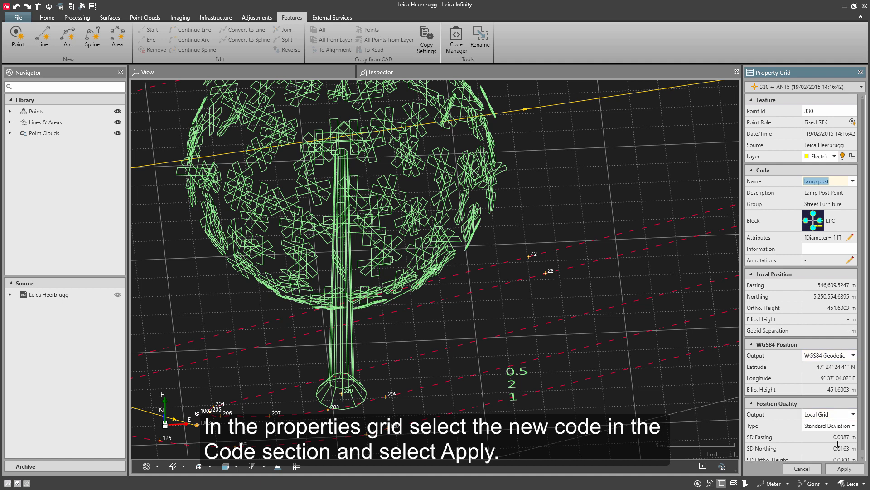
click(845, 468)
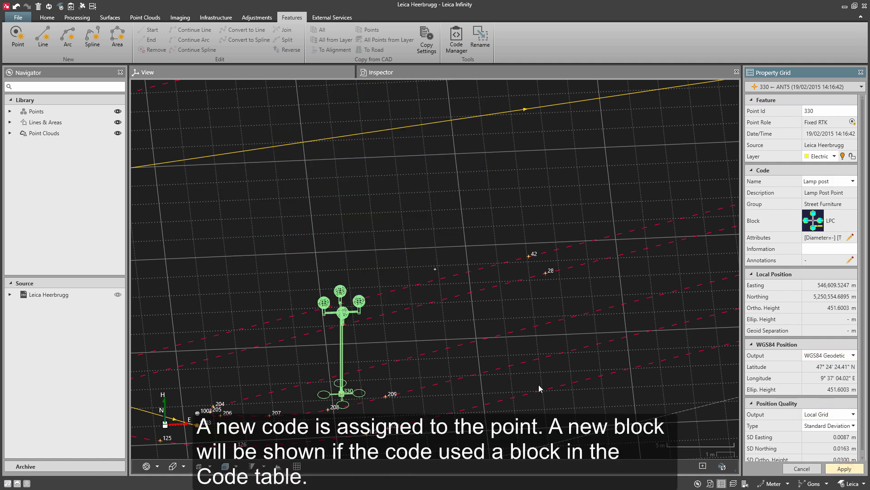
click(476, 403)
Check the code attributes of the small tree at point 220, including its height and canopy
drag(475, 403, 504, 386)
scroll(505, 387, down, 10)
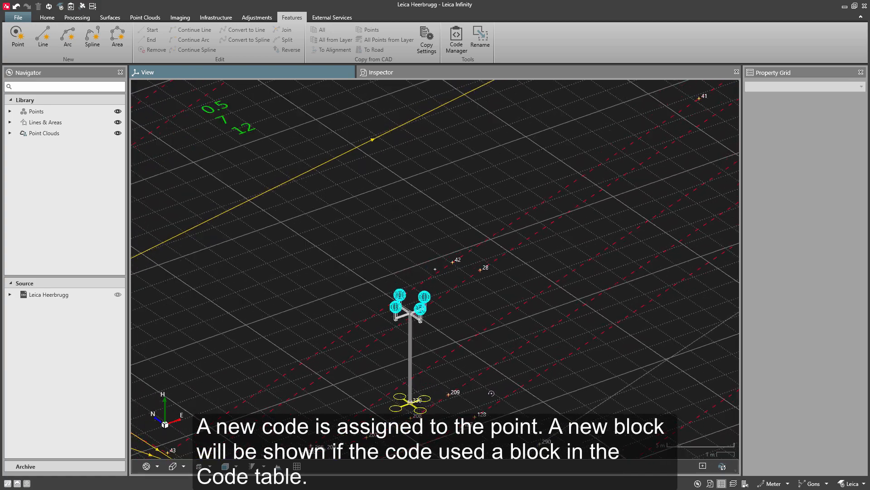
scroll(426, 374, down, 8)
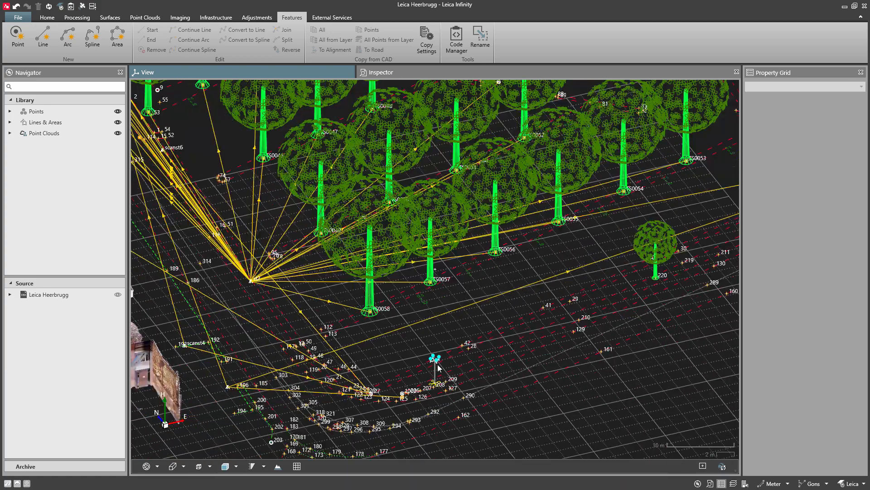
drag(510, 367, 507, 365)
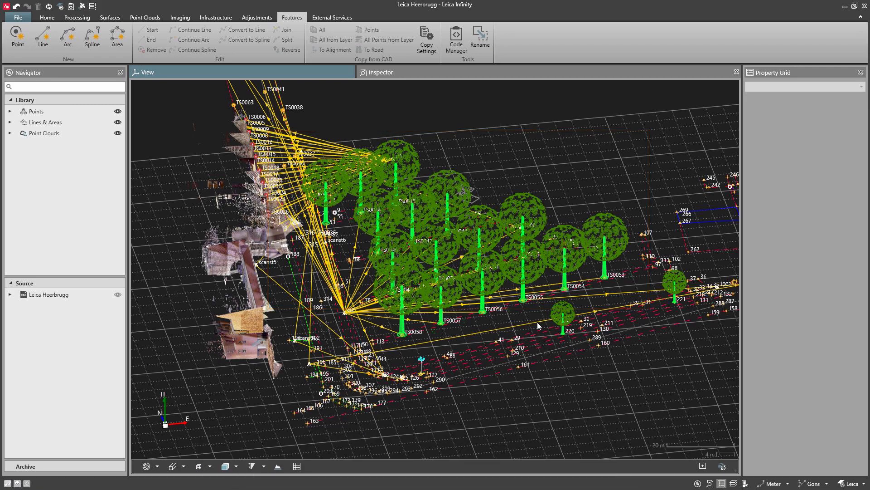
scroll(577, 325, up, 5)
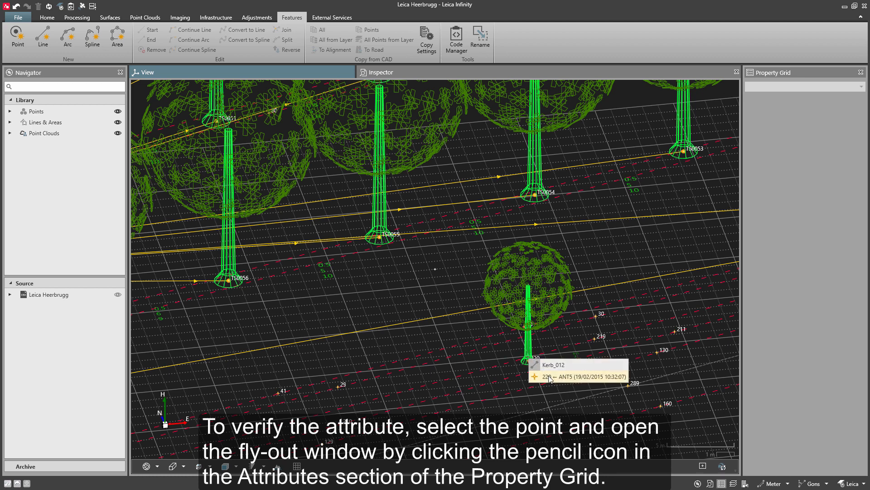
click(529, 361)
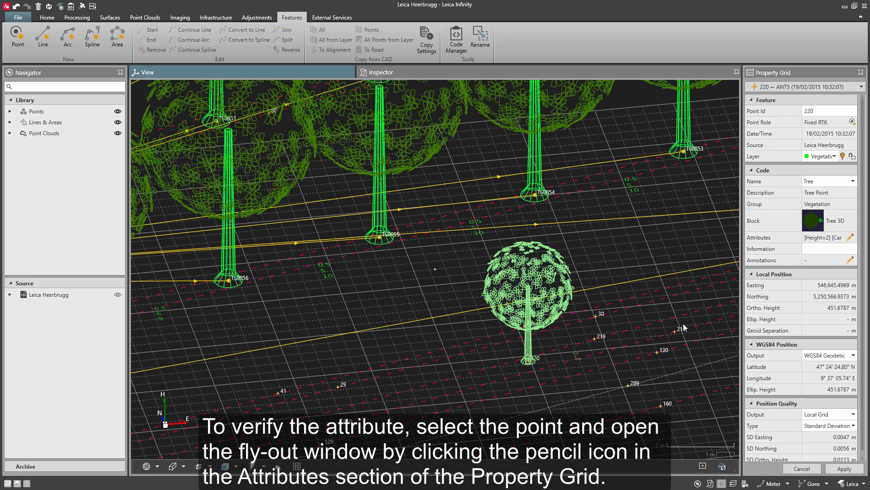
click(849, 238)
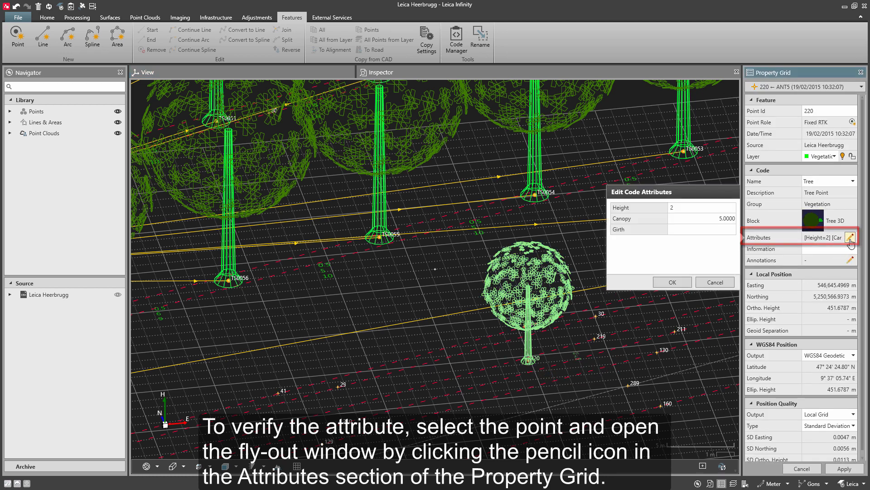
click(666, 282)
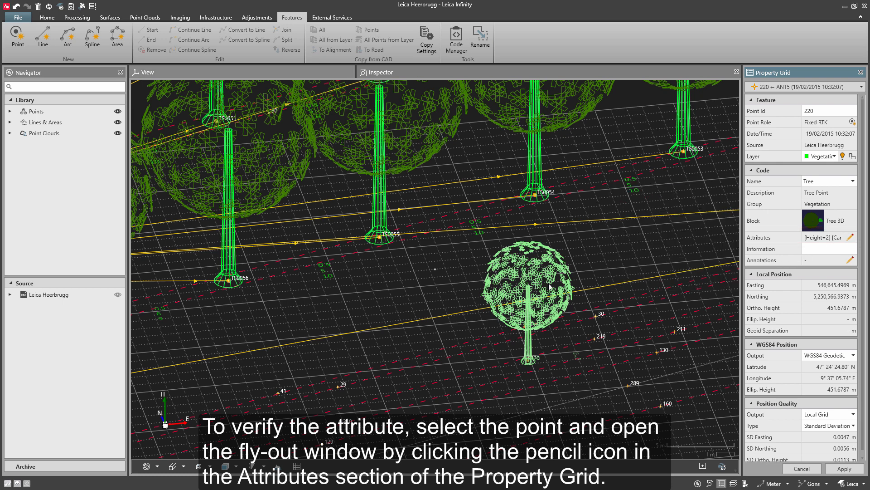
Set the Canopy code attribute of tree point TS0055 to 5 and apply the change
click(382, 244)
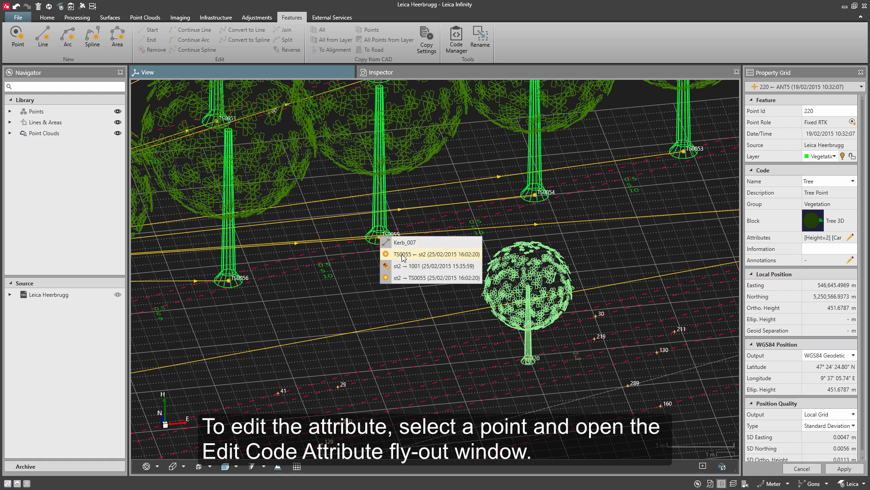
click(403, 256)
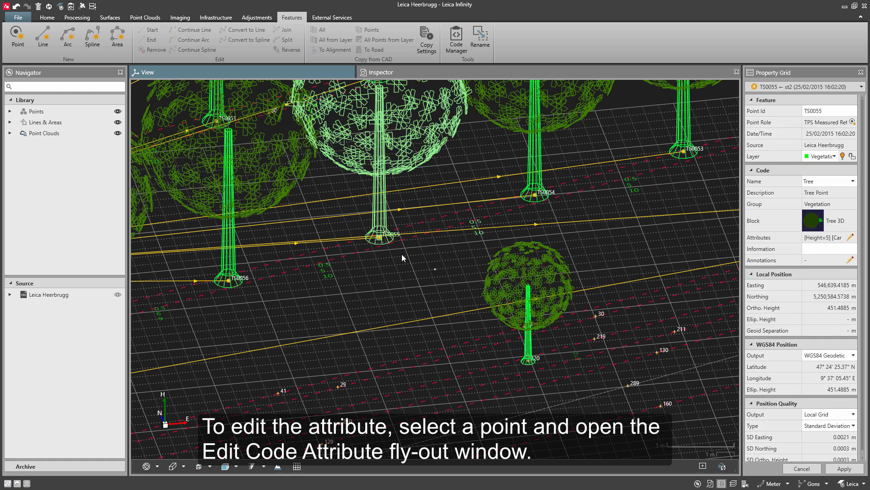
click(850, 239)
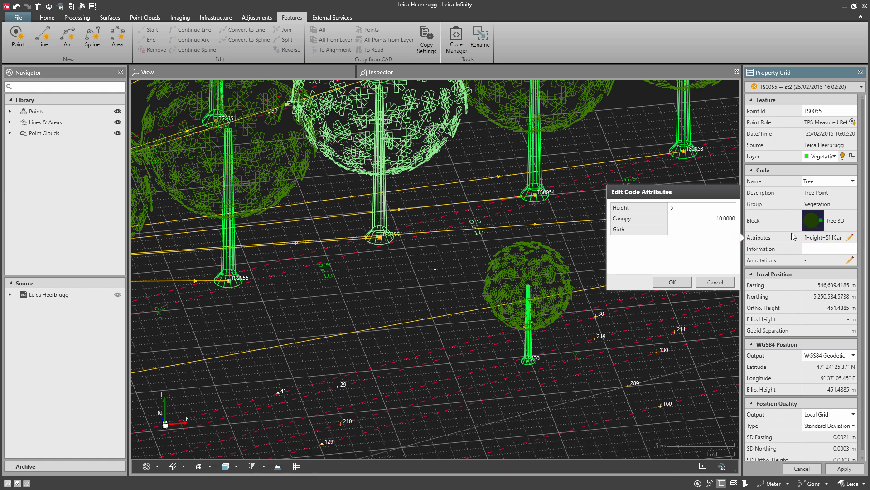
click(709, 221)
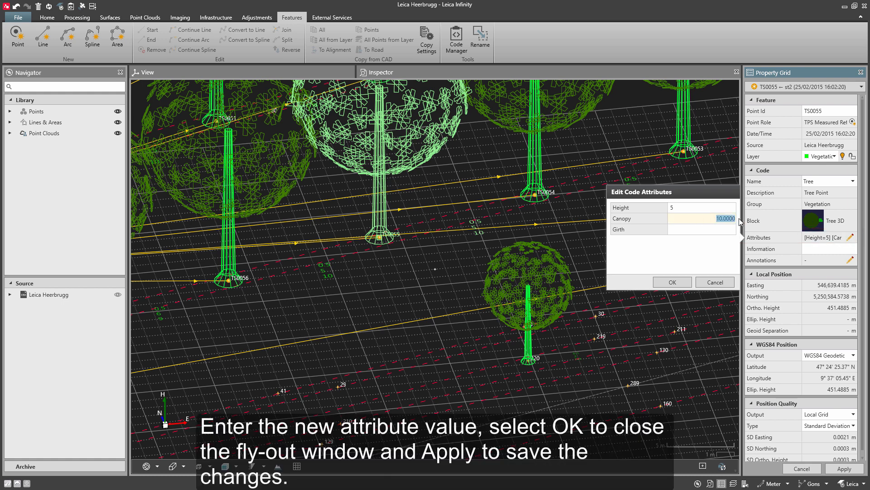
text(5)
click(682, 285)
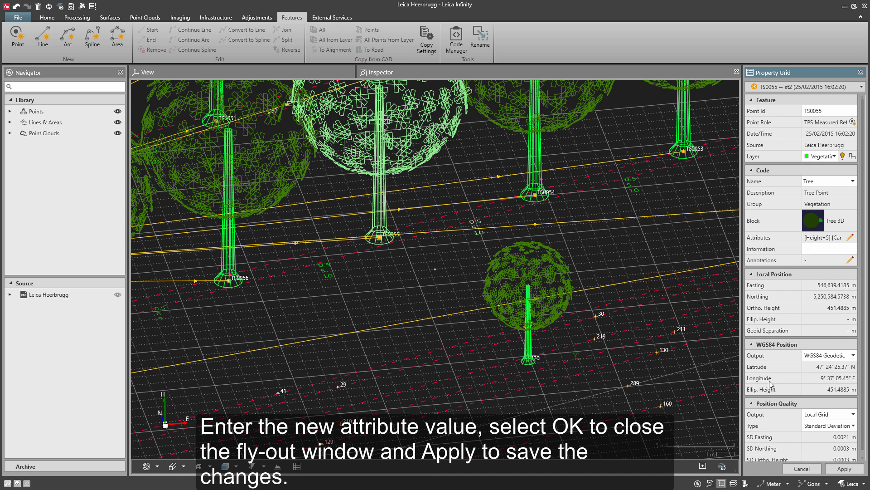
click(836, 471)
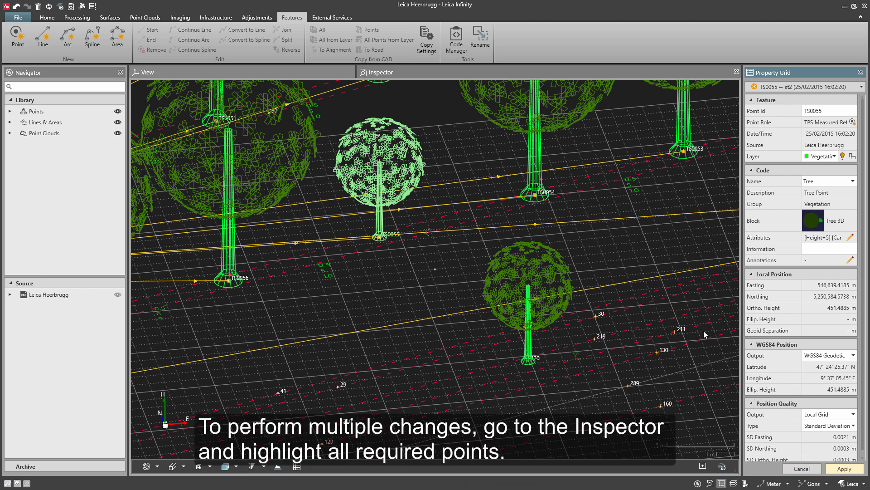
Filter the Inspector's point list by "tree" and select all the points coded Tree, from 220 to TS0058
click(625, 72)
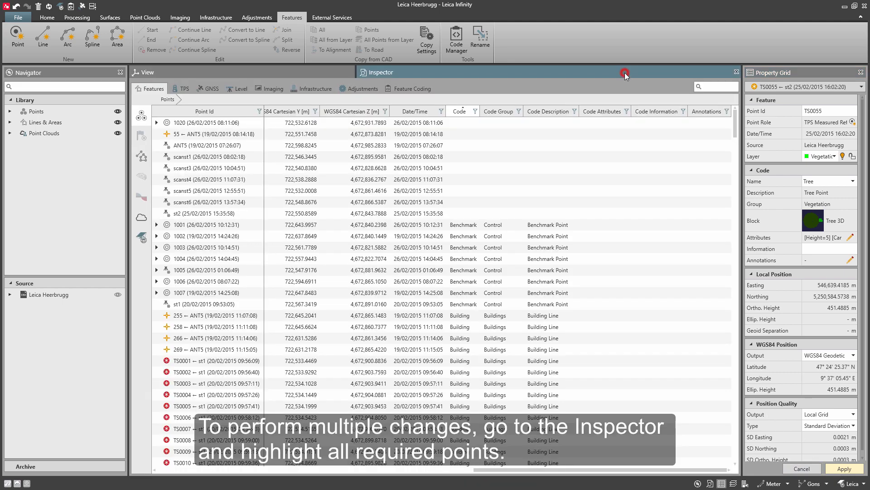
click(712, 87)
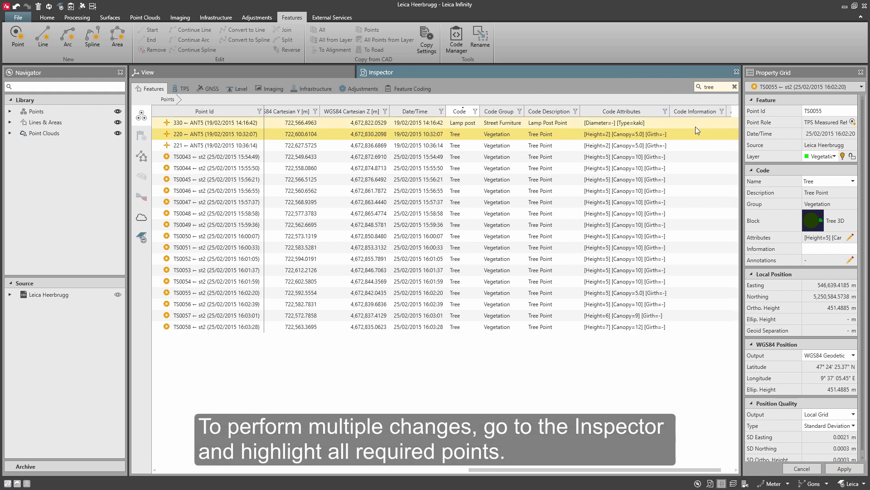
shift+click(647, 328)
Edit the code of all selected tree points together, applying the attributes Height 2 and Canopy 5.0
right_click(624, 263)
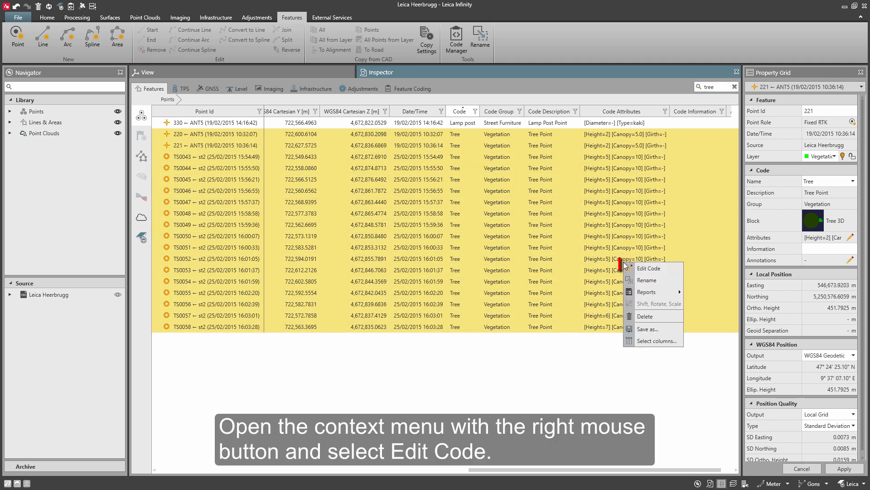
click(633, 271)
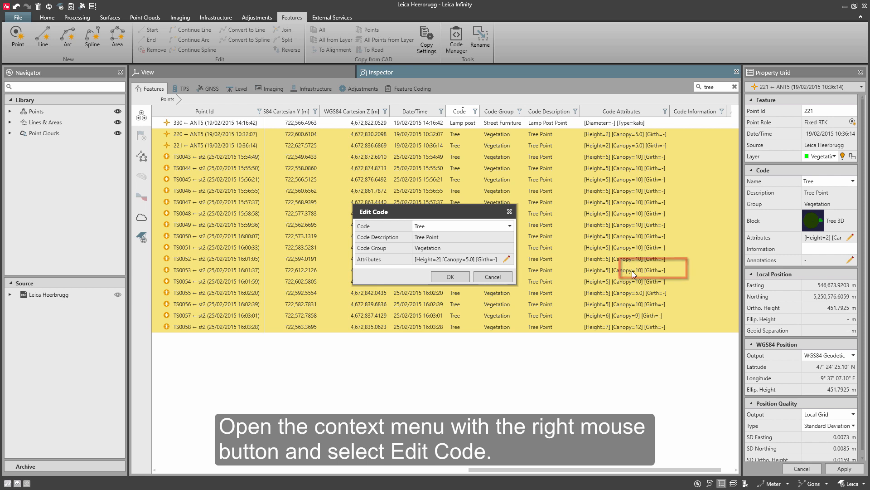
click(507, 259)
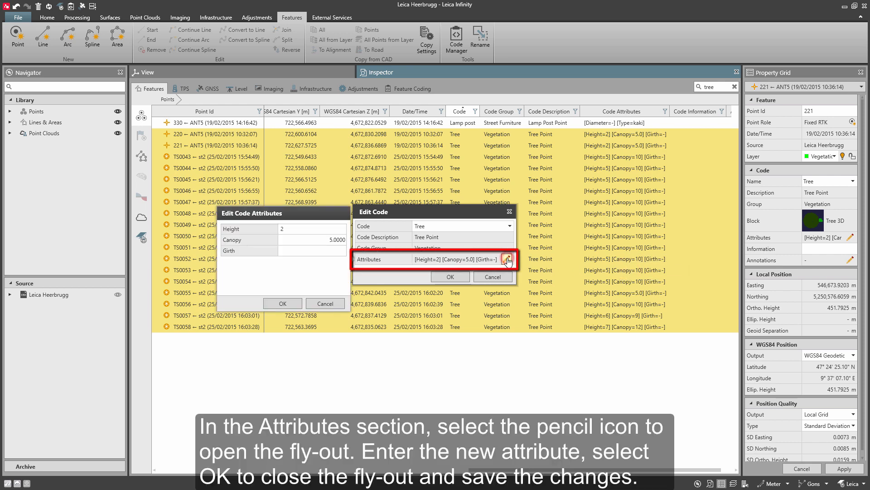
click(294, 304)
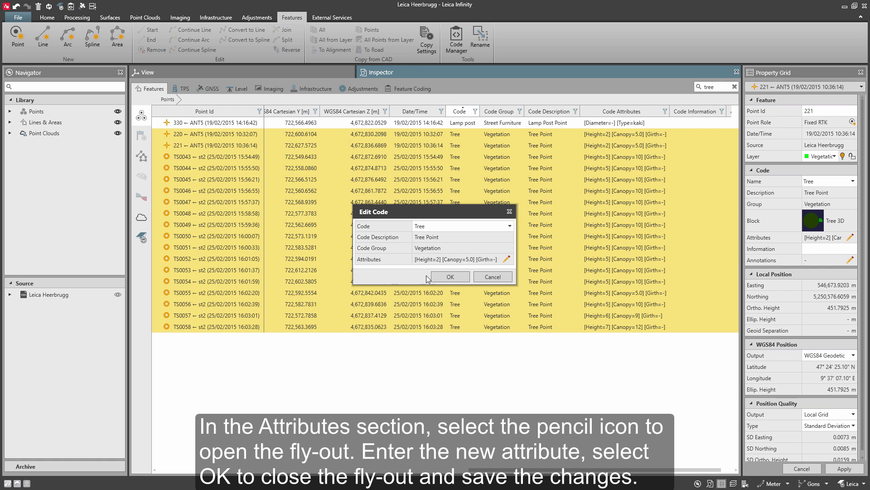
click(443, 277)
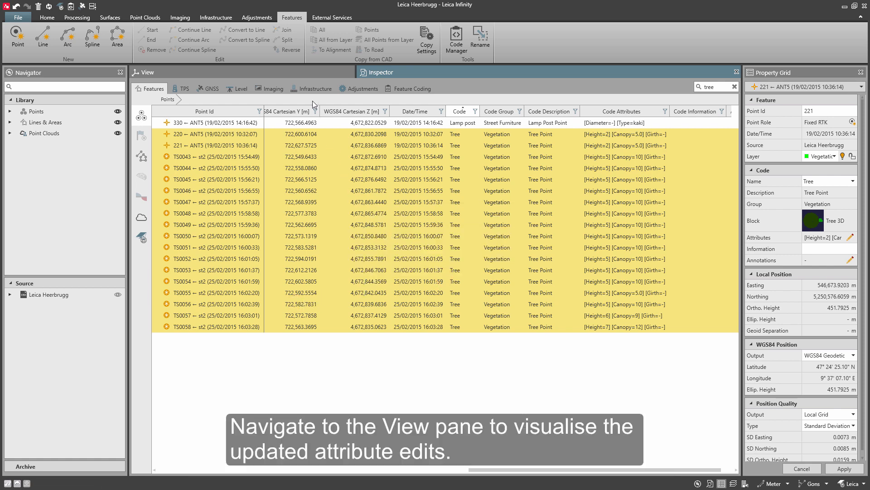
Examine the resized tree symbols of the edited points in the 3D view
click(306, 69)
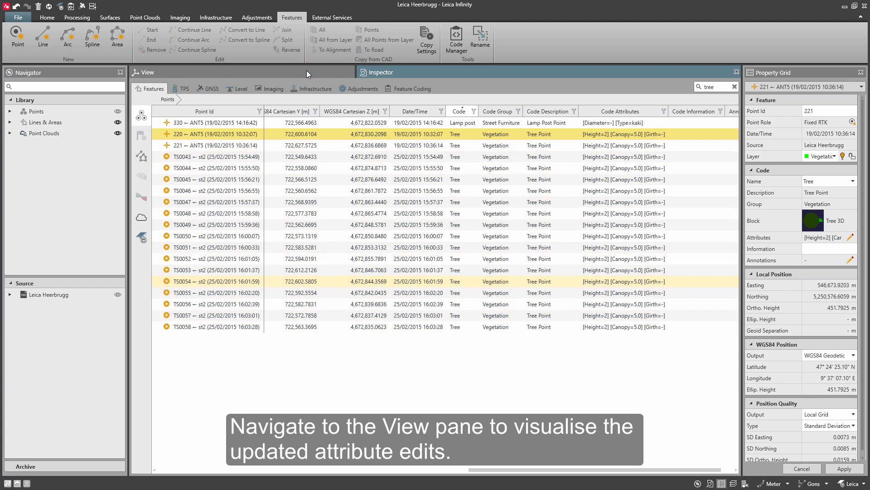
scroll(555, 244, down, 5)
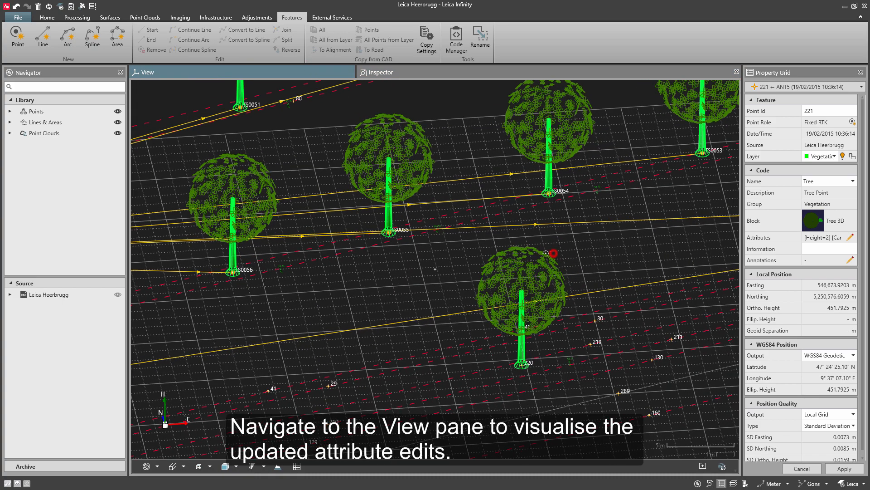
mouse_move(563, 293)
mouse_down()
mouse_move(535, 282)
mouse_move(572, 283)
mouse_up()
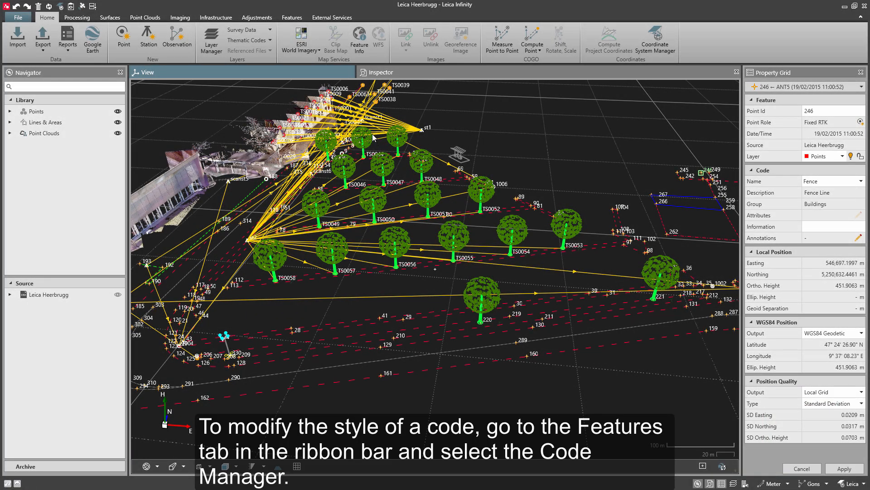
Change the line style of the Kerb code in the project's Roads code group to ACAD_ISO08W100
click(298, 18)
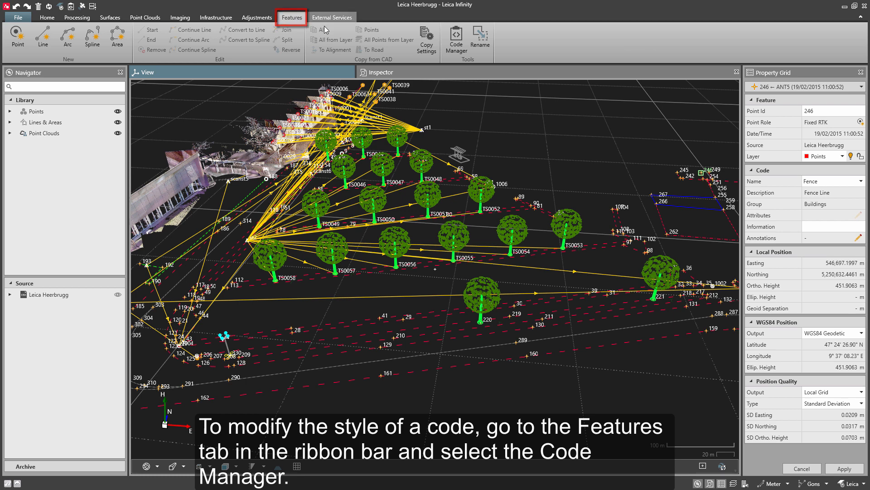
click(452, 46)
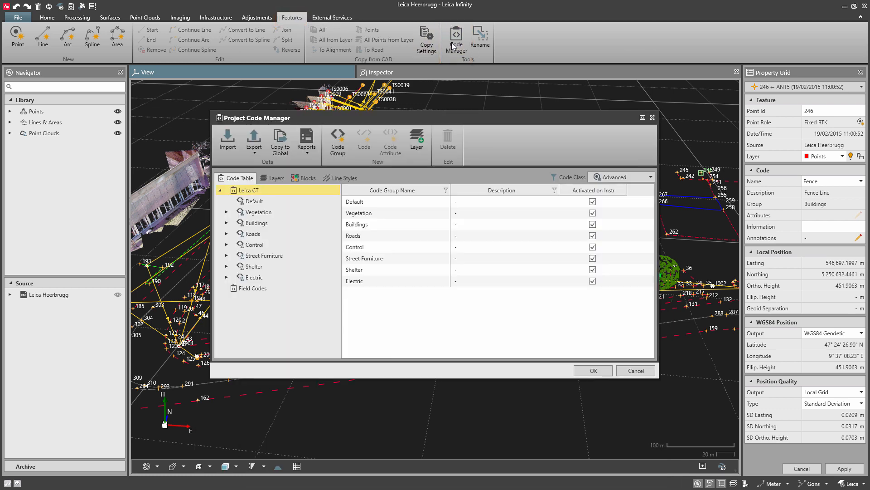
click(643, 119)
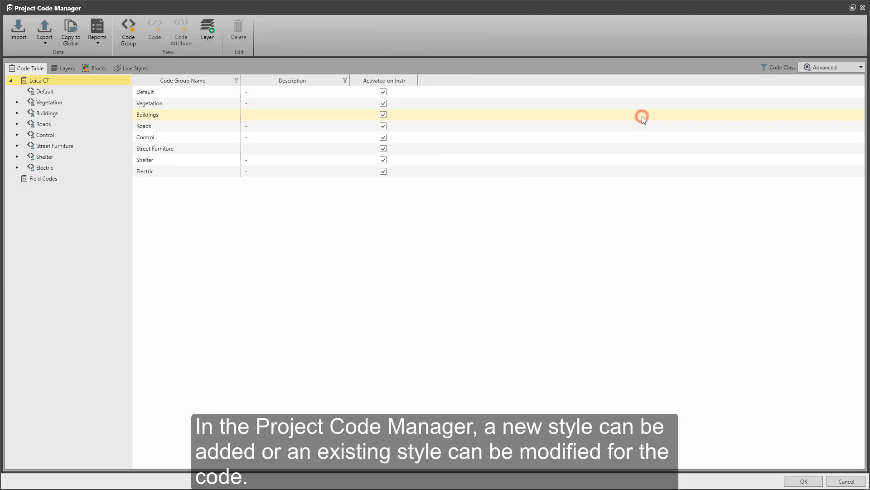
click(68, 128)
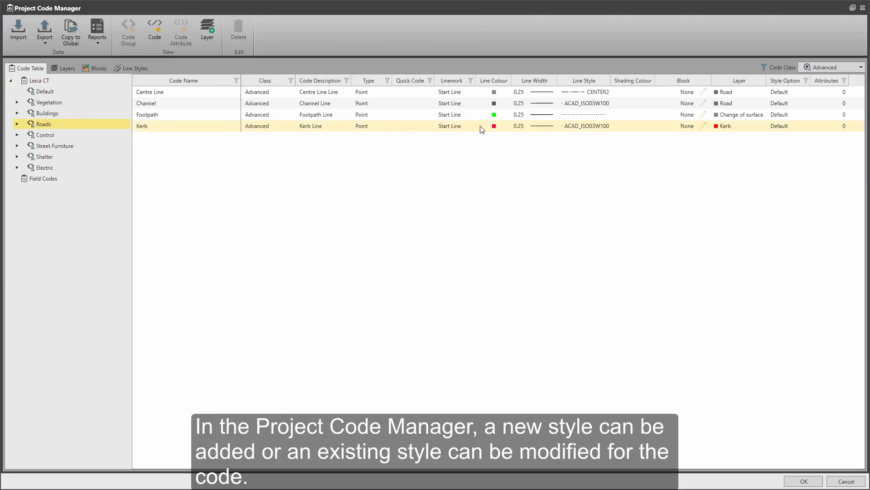
click(575, 128)
click(578, 127)
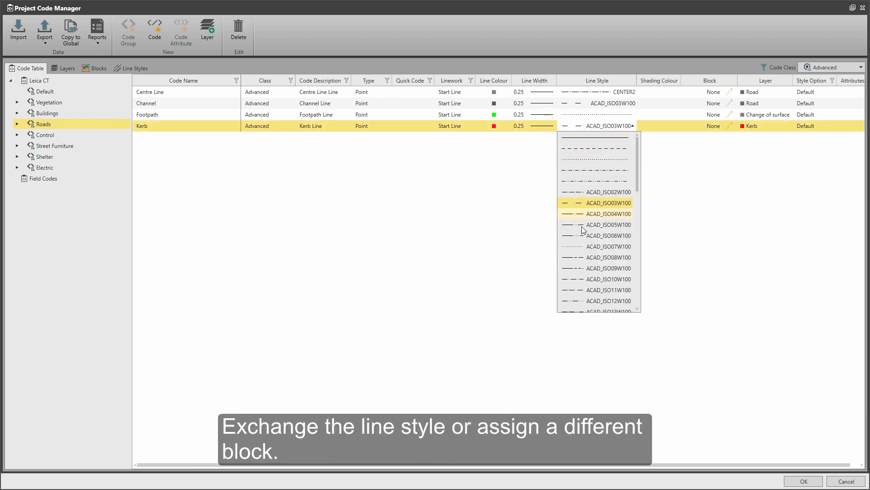
click(590, 258)
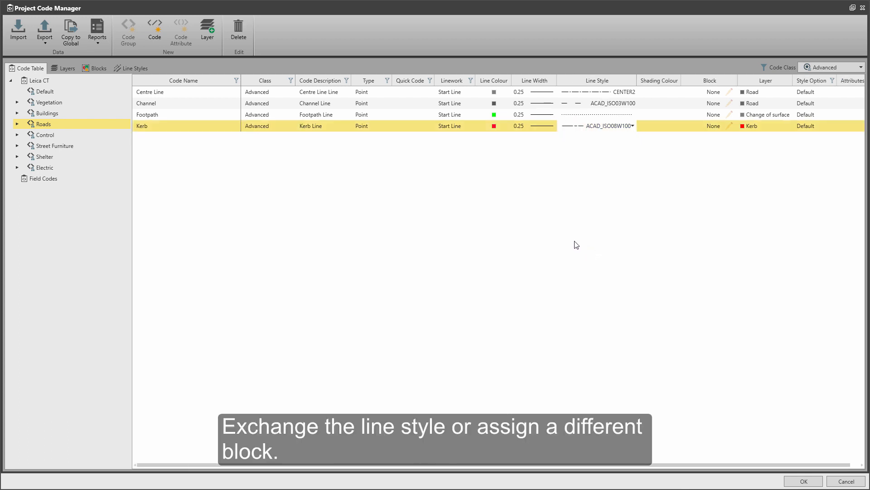
Assign the Tree block to the Tree code in the Vegetation group and save the project code changes
click(68, 103)
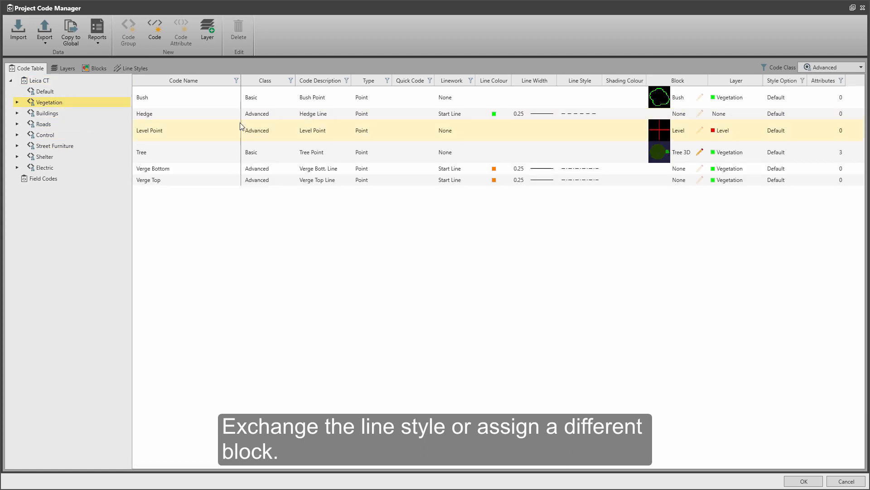
click(684, 153)
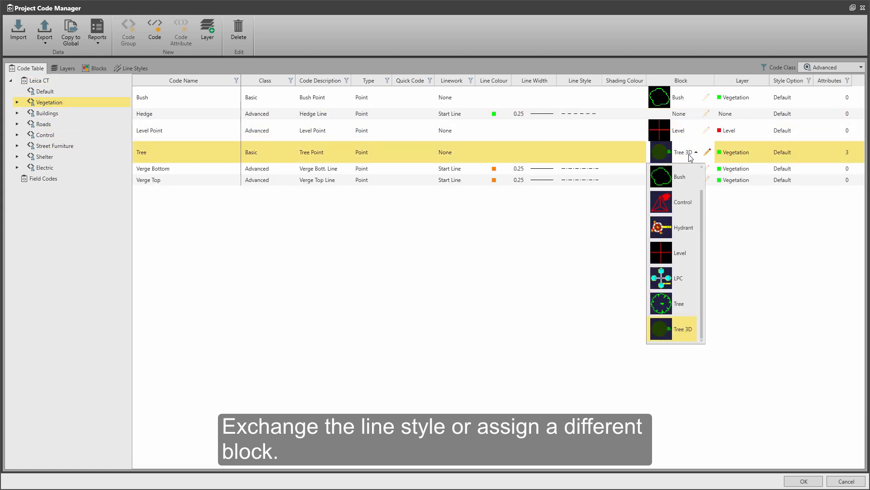
click(683, 302)
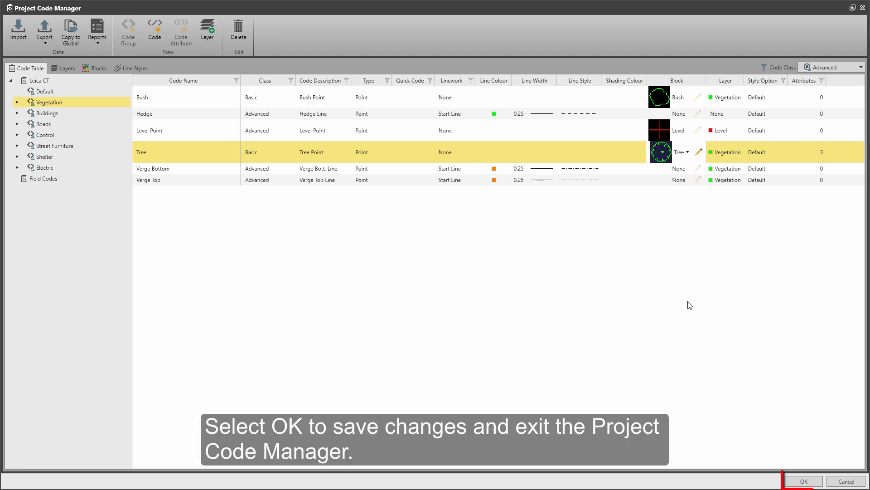
click(789, 484)
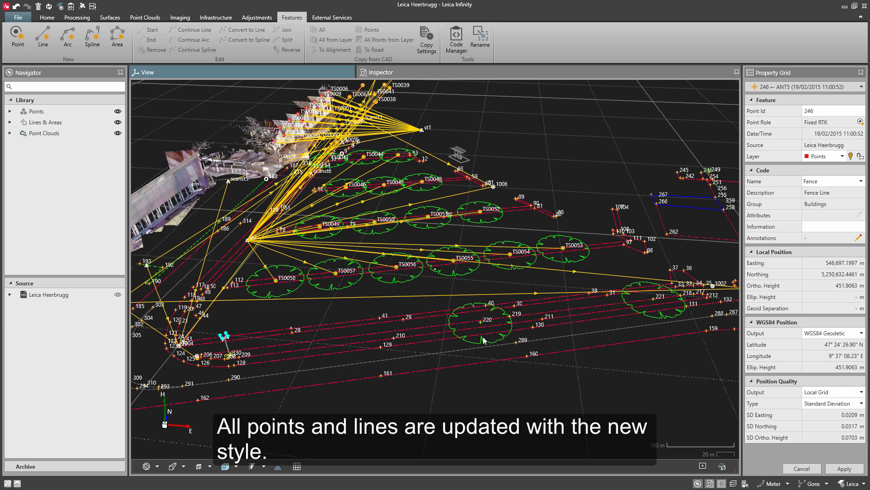
scroll(468, 342, up, 3)
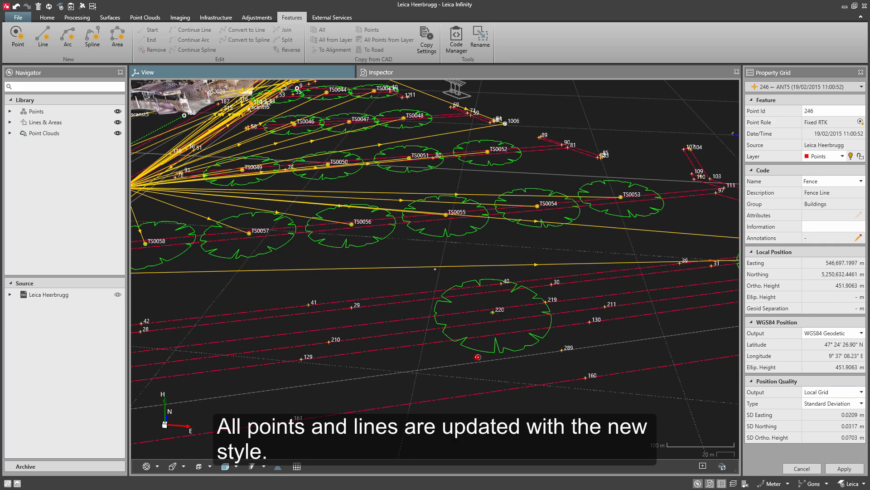
mouse_move(477, 356)
mouse_down()
mouse_move(500, 356)
mouse_move(464, 360)
mouse_up()
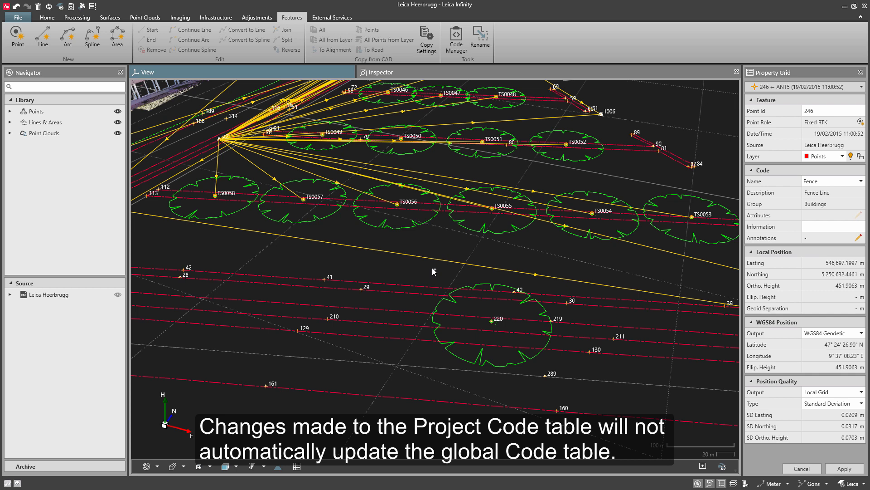
Copy the project's Leica CT code table to the global code tables, replacing the existing one
click(454, 50)
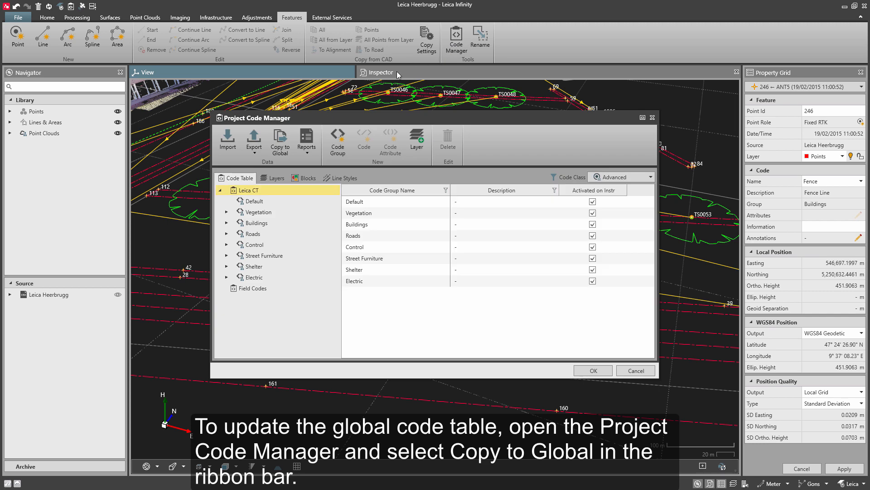
click(280, 146)
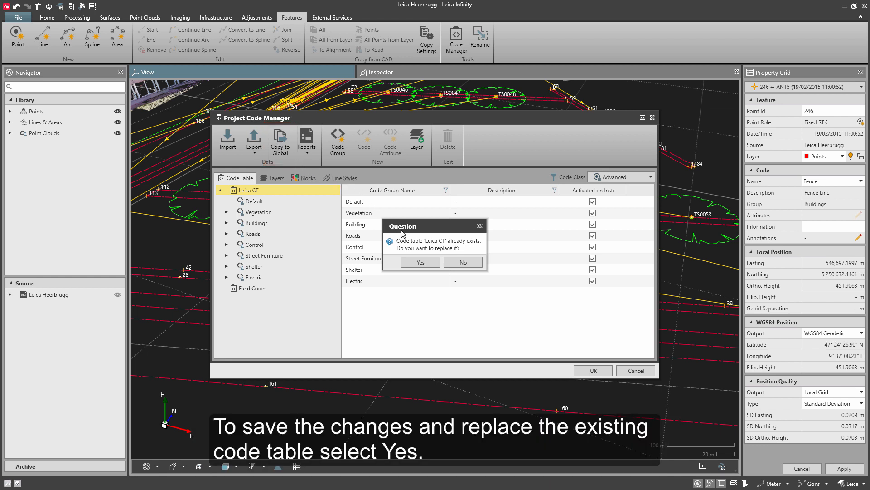
click(421, 263)
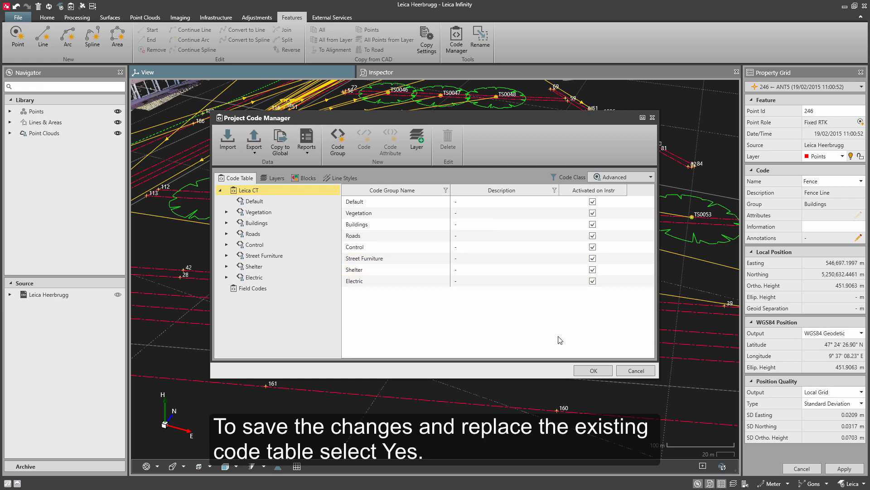
click(591, 369)
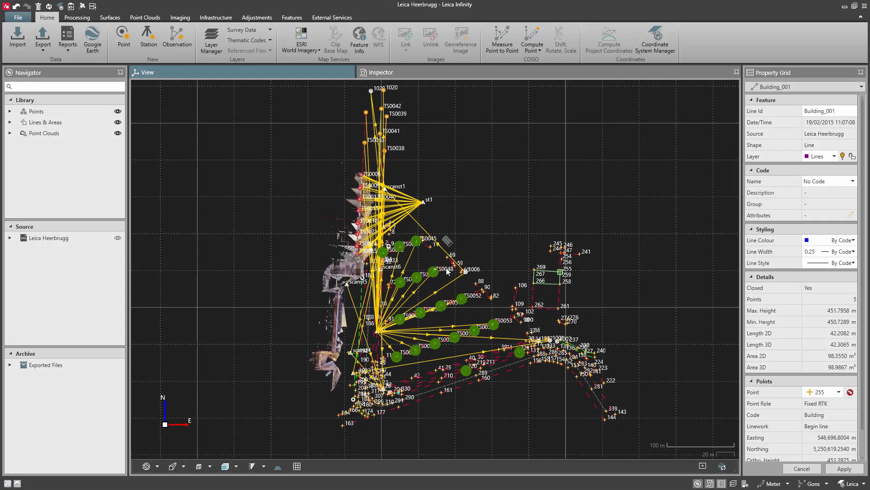
Exclude the survey layers from Contour Major through Material Surface from the CAD export in the Layer Manager
click(214, 41)
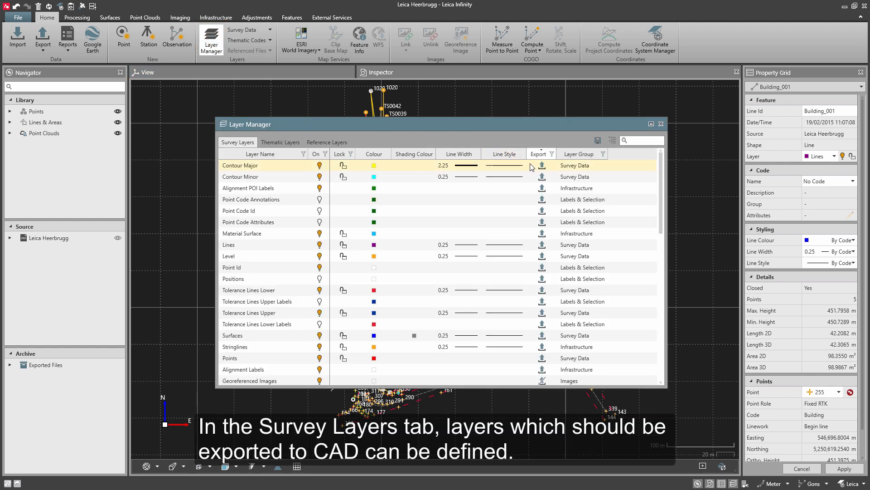
click(542, 166)
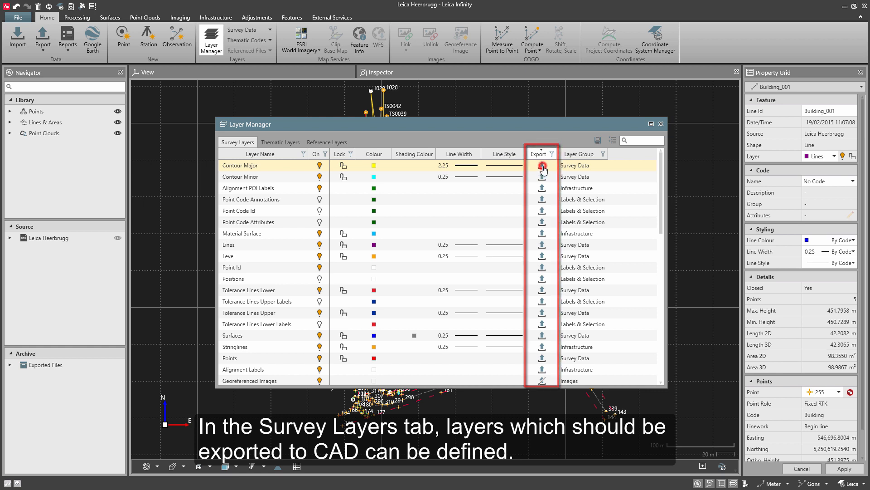
click(527, 232)
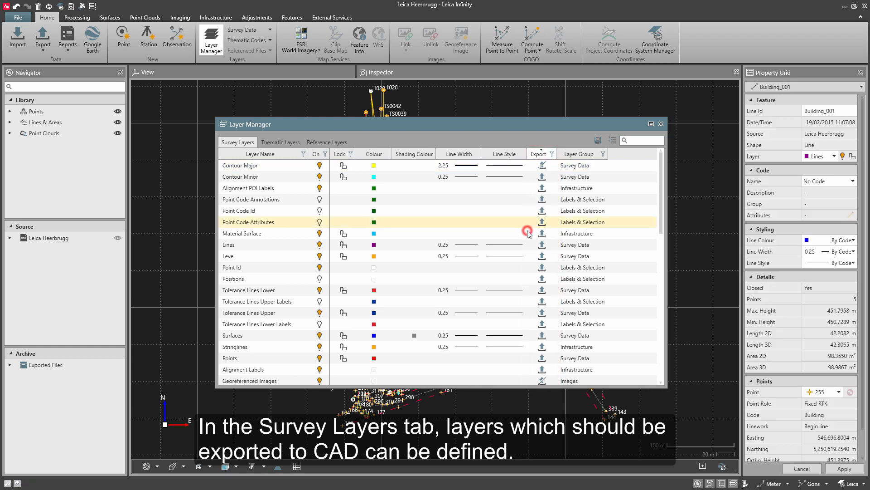
click(542, 234)
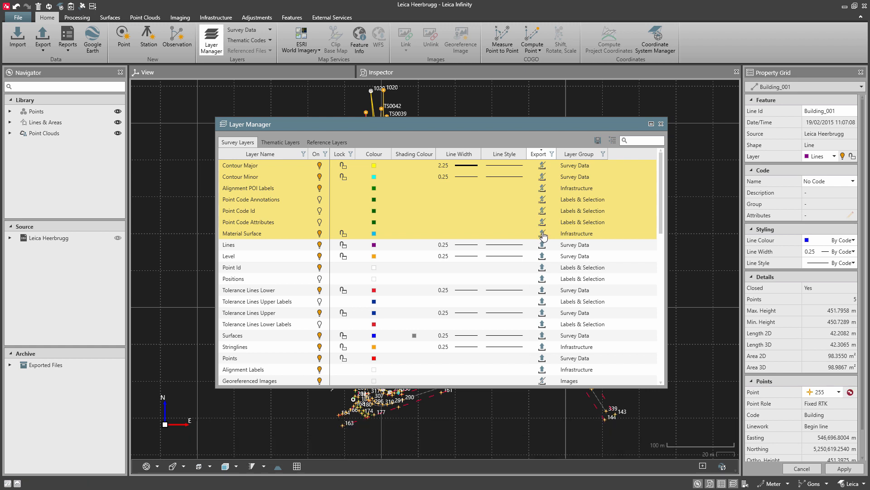
Review the export settings of the thematic and survey layers, and close the Layer Manager
click(291, 143)
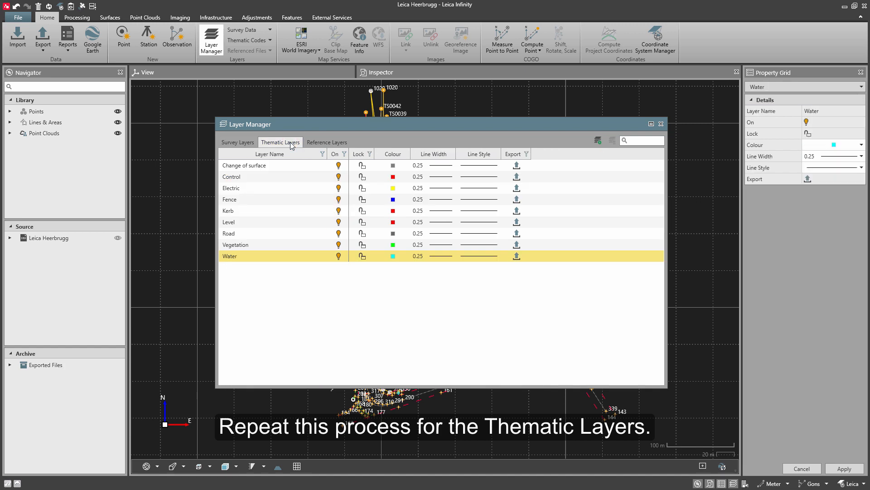
click(242, 142)
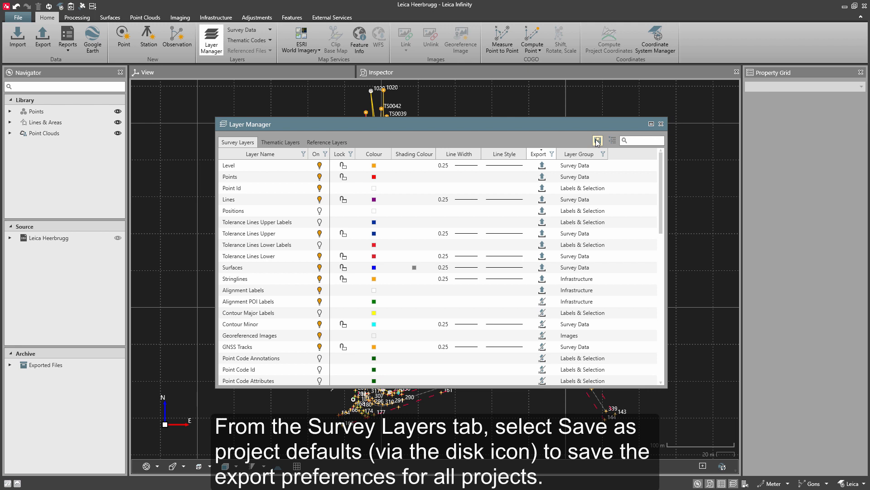
click(661, 124)
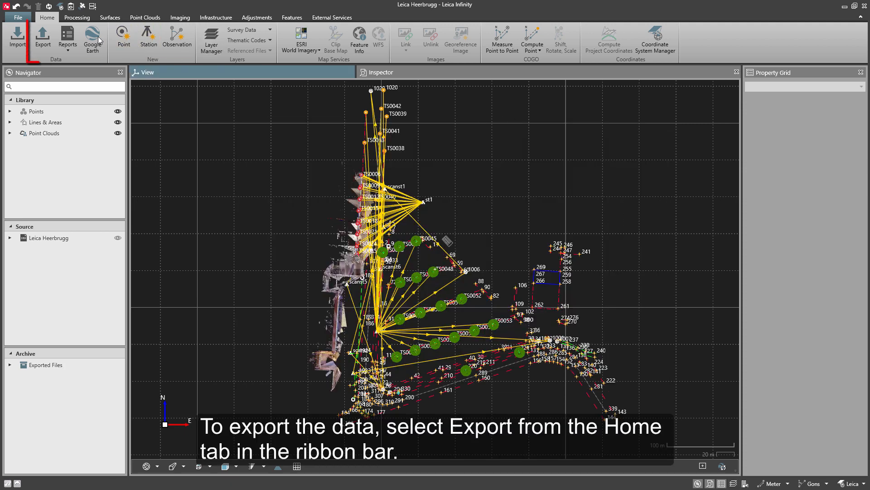
Export the project data as Leica Heerbrugg in AutoCAD 2007 - DXF format to the Exported Data project folder
click(43, 40)
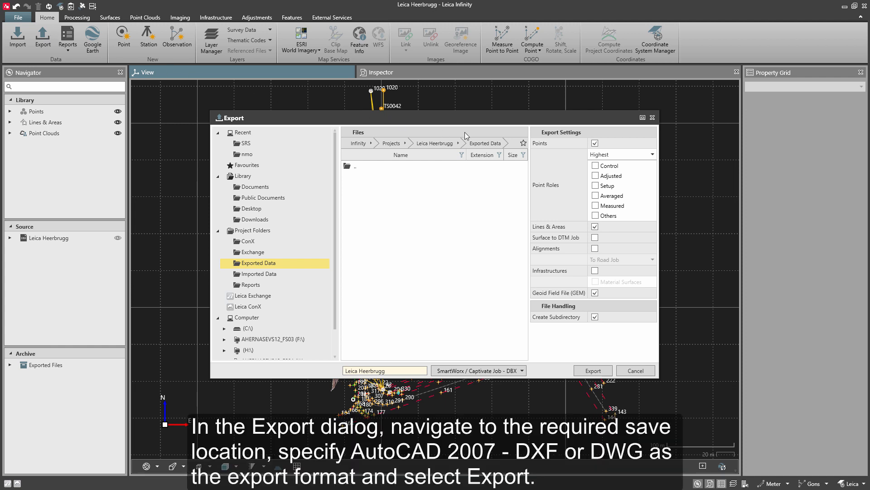
click(476, 368)
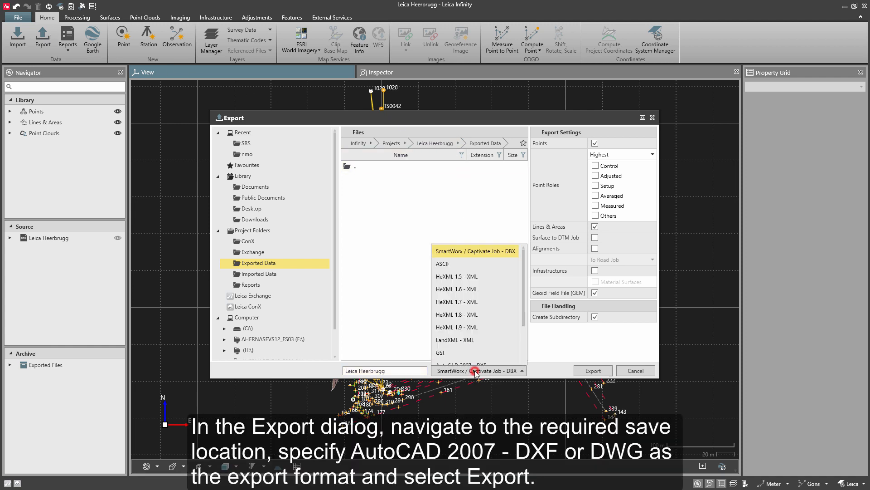
click(480, 293)
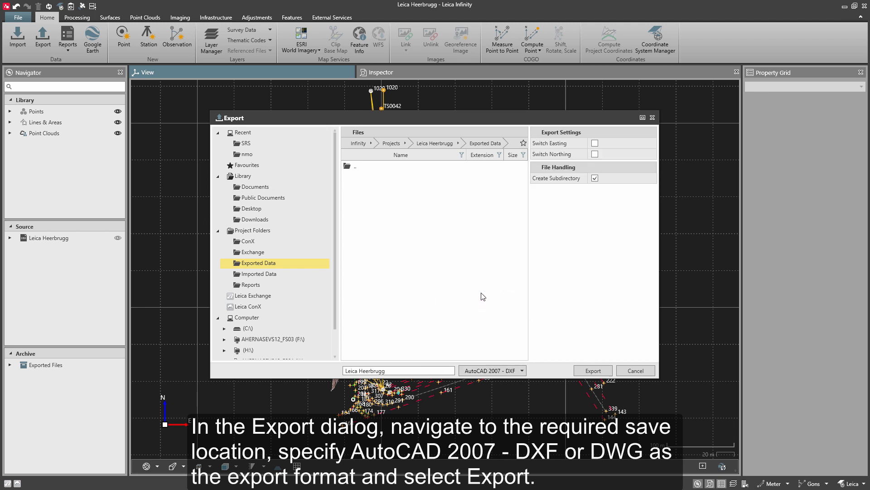
click(589, 370)
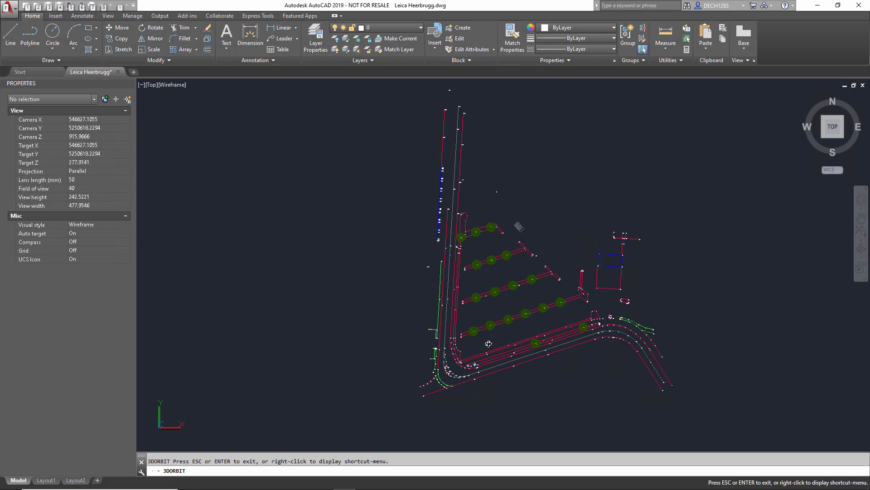
In AutoCAD, orbit the exported drawing into 3D and check the block attributes of the single tree nearest the lamp post
scroll(489, 344, up, 5)
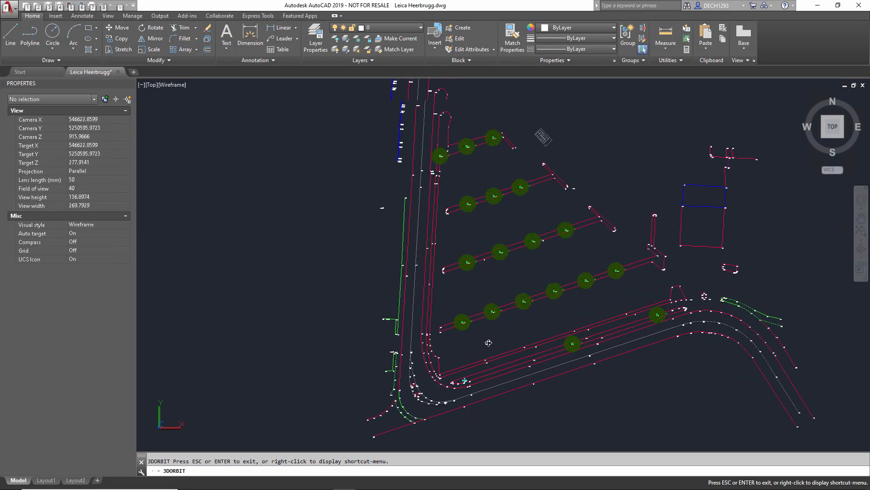
drag(491, 343, 480, 246)
drag(580, 264, 498, 270)
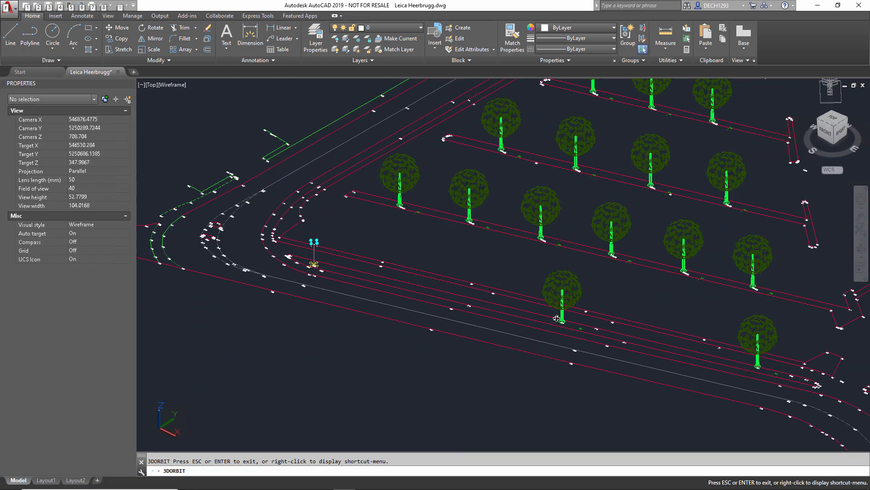
key(Escape)
click(569, 291)
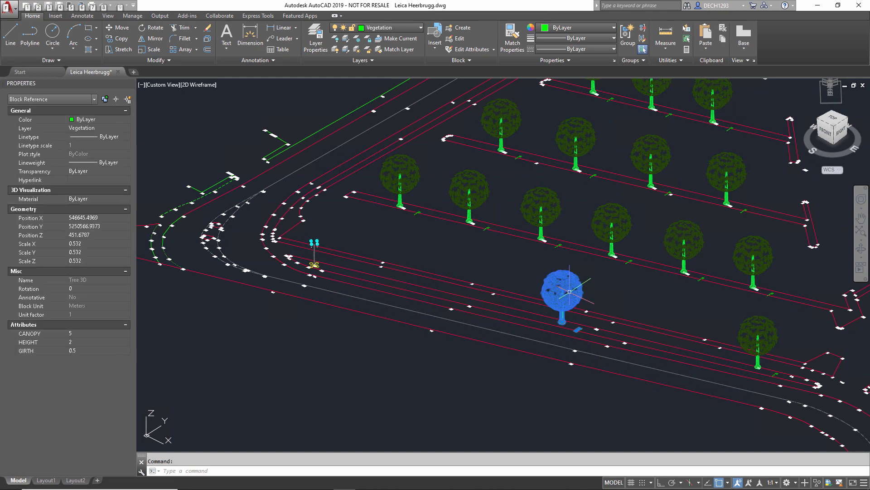